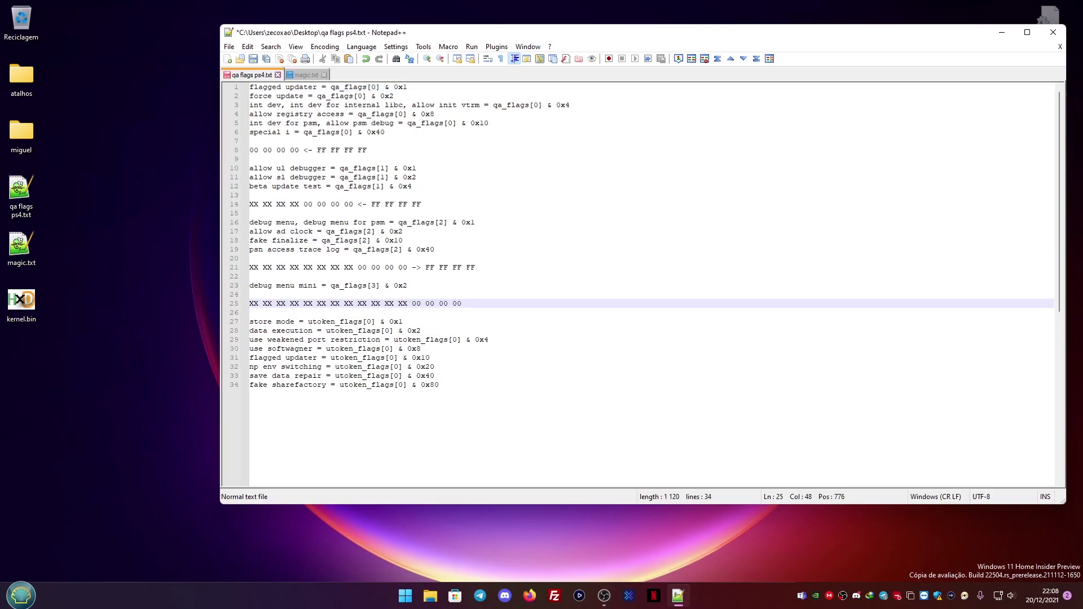
Append "<- FF FF FF FF" to the byte pattern line below the debug menu mini flag.
type("<- FF FF F")
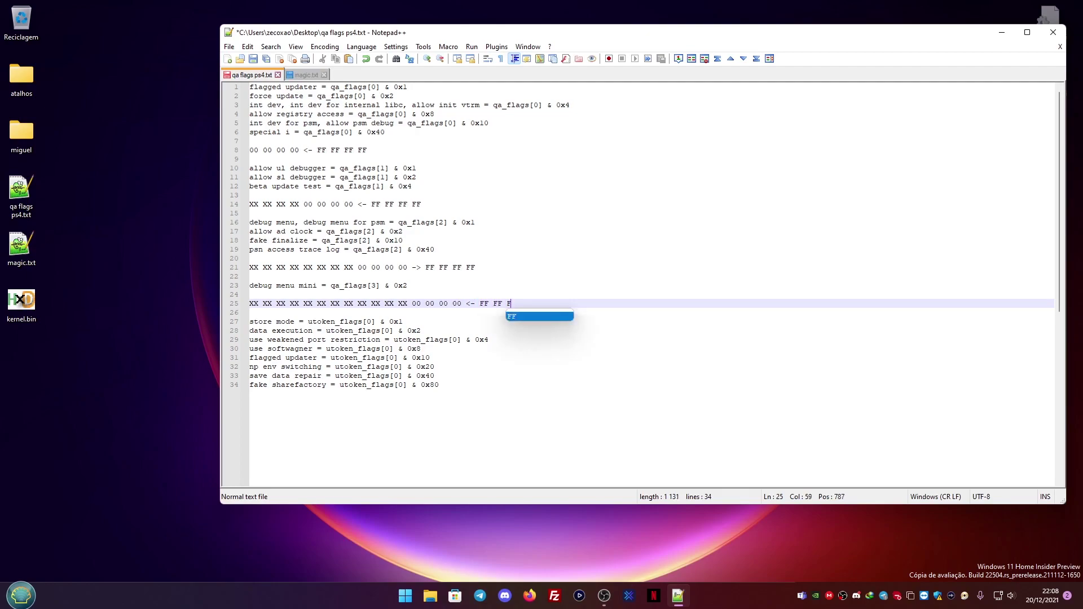
type("F FF")
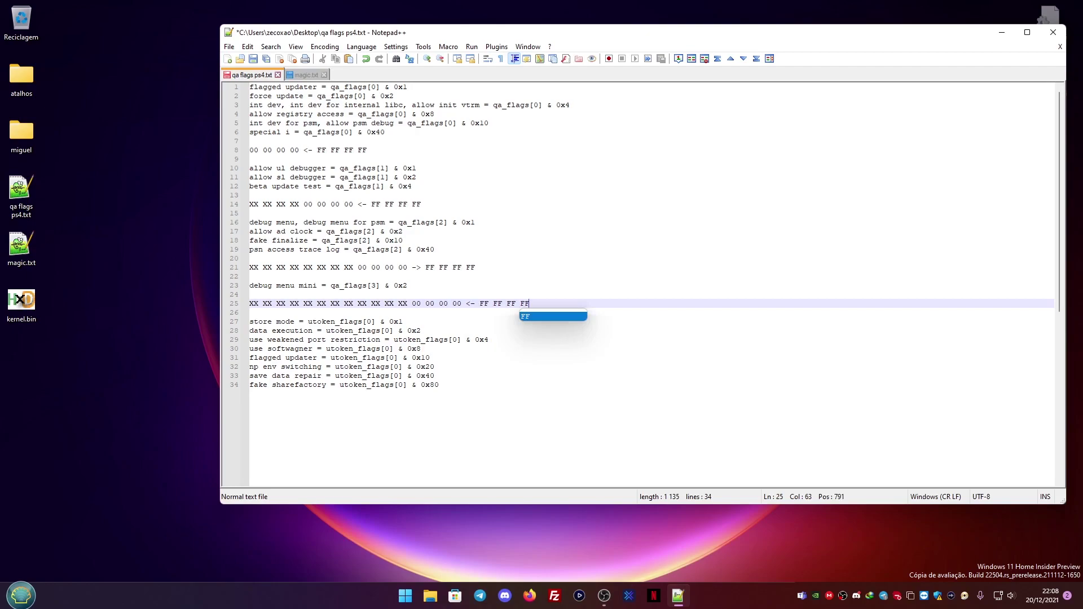
left_click(524, 303)
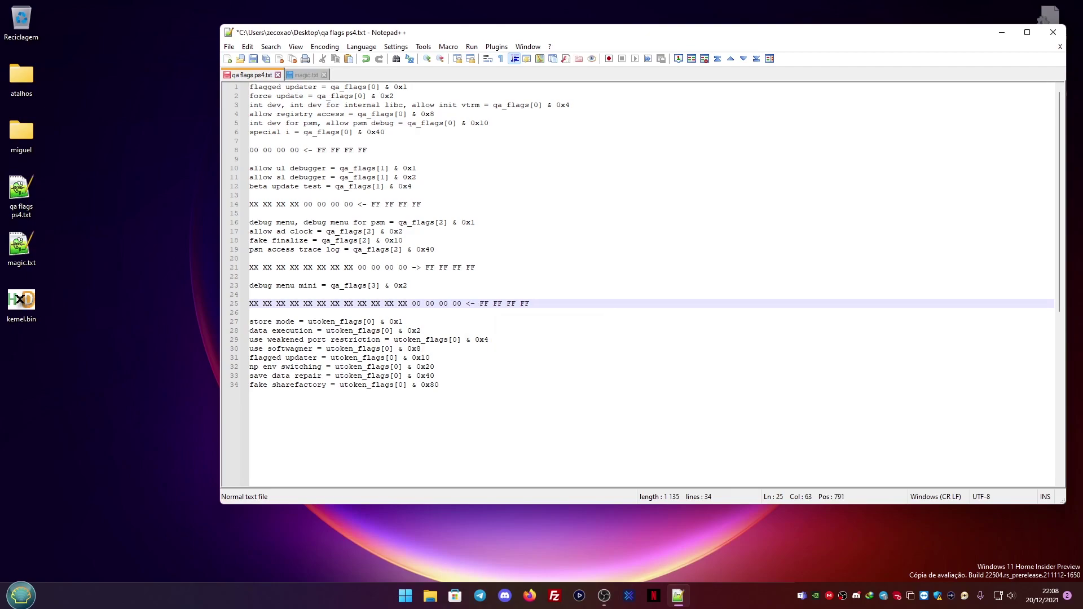
key("Return")
key("Return")
In HxD, fill the selected block 22168C8-22168D7 of kernel.bin with hex value FF and reselect it.
type("FF")
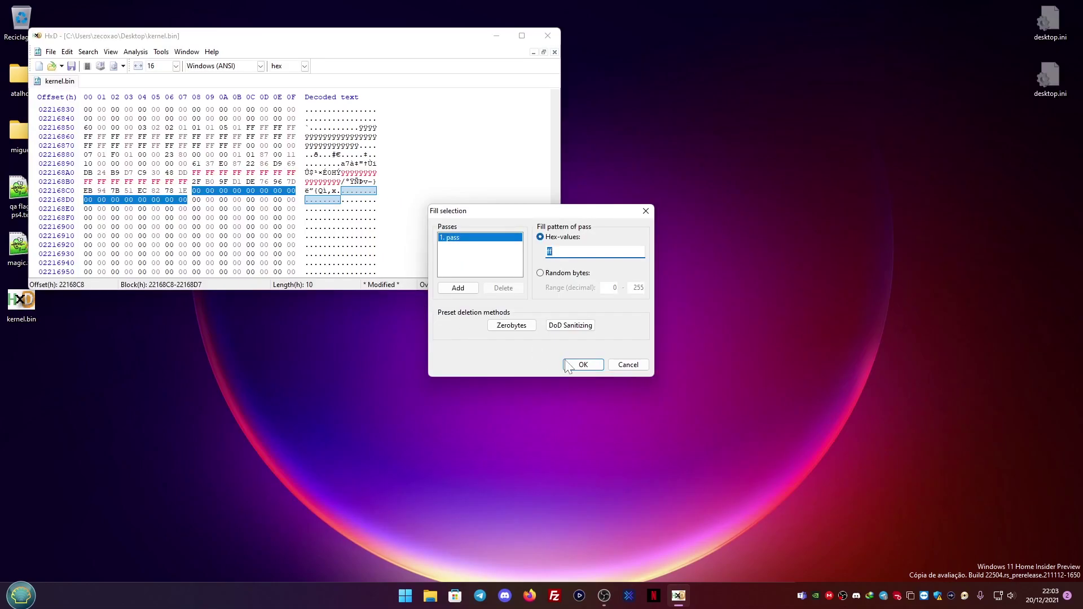
left_click(590, 368)
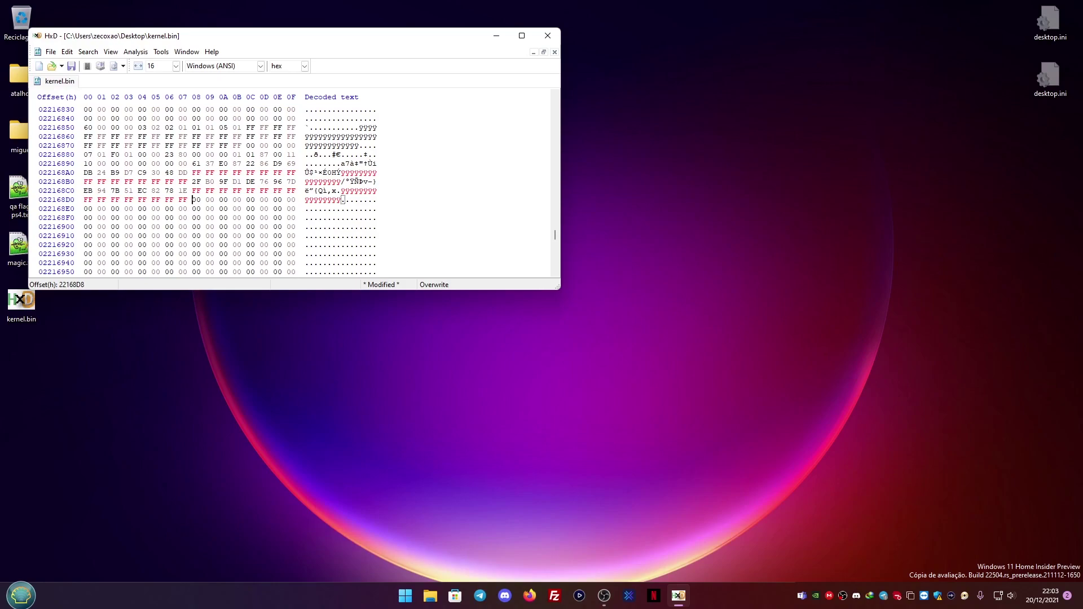
key("shift+Up")
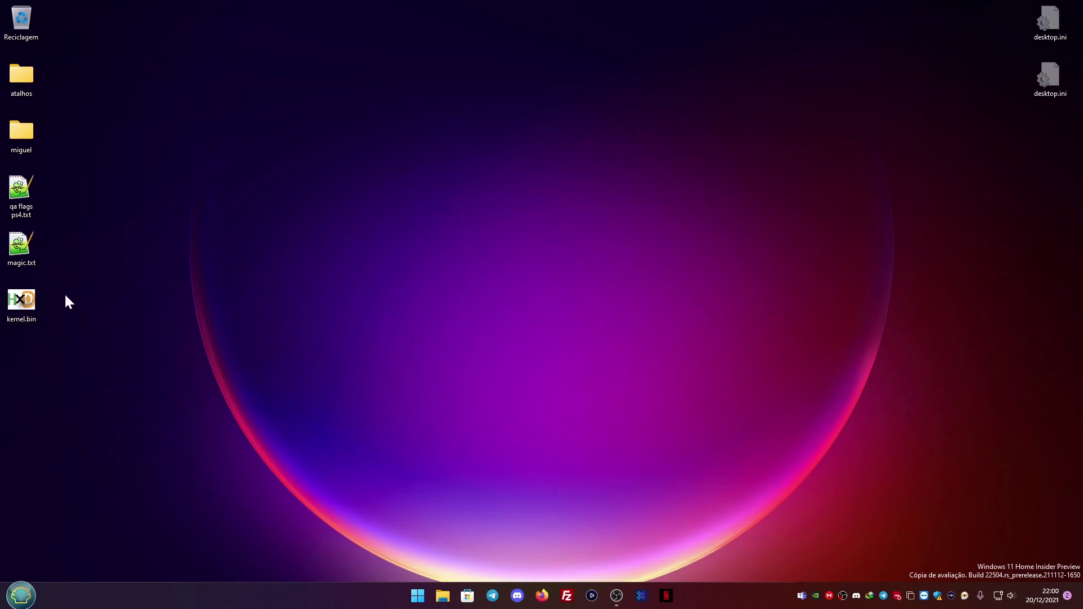
Open magic.txt from the desktop in Notepad++, copy its whole byte sequence and close the editor.
double_click(23, 250)
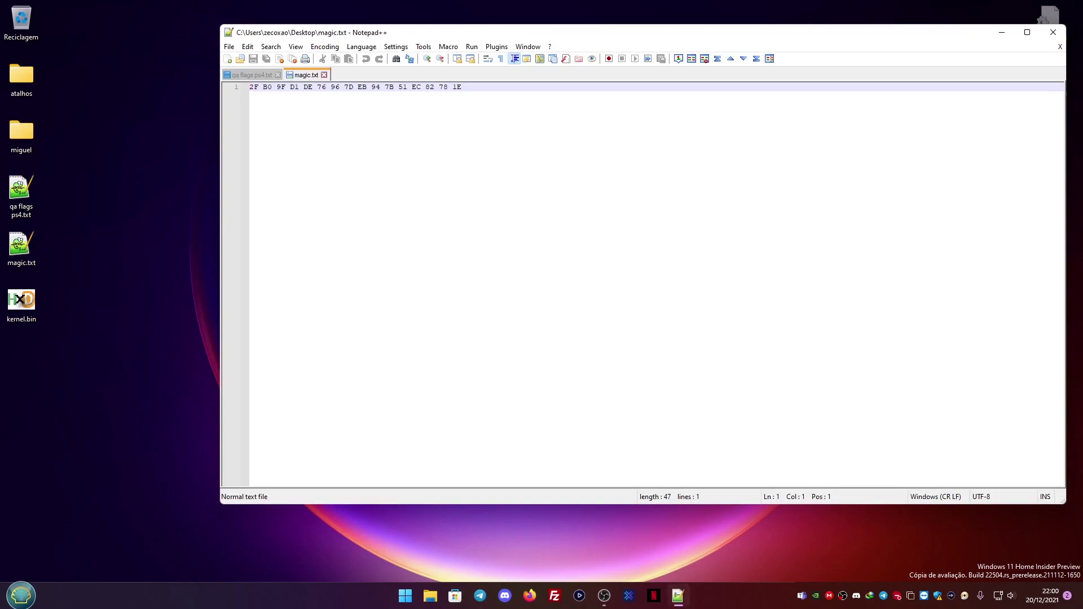
left_click_drag(463, 87, 232, 89)
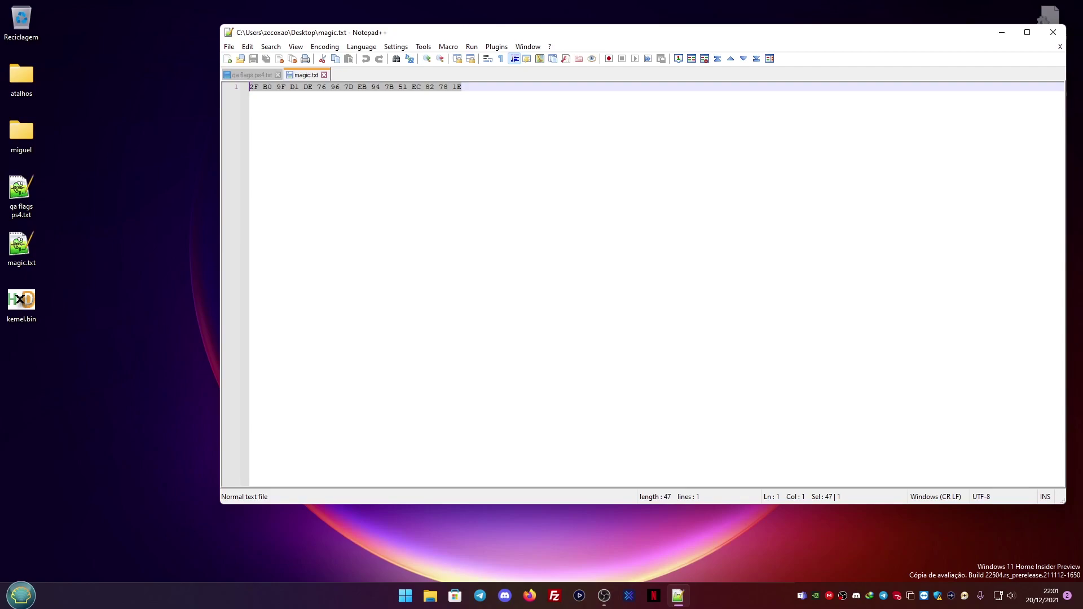
right_click(407, 90)
left_click(437, 107)
left_click(1053, 33)
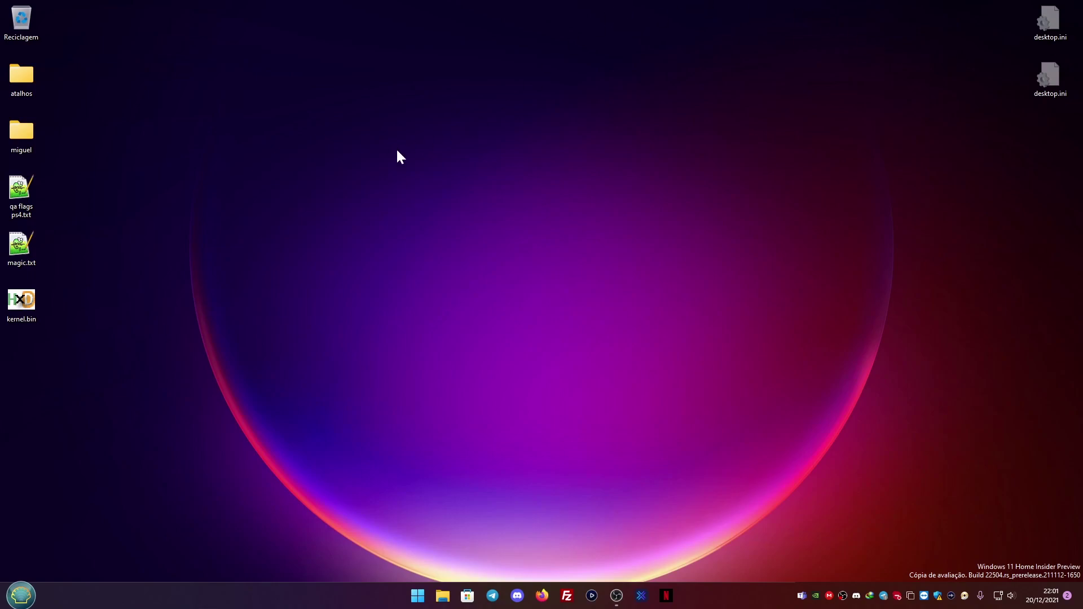
Open kernel.bin in HxD and search it for the copied magic bytes as hex values.
double_click(18, 306)
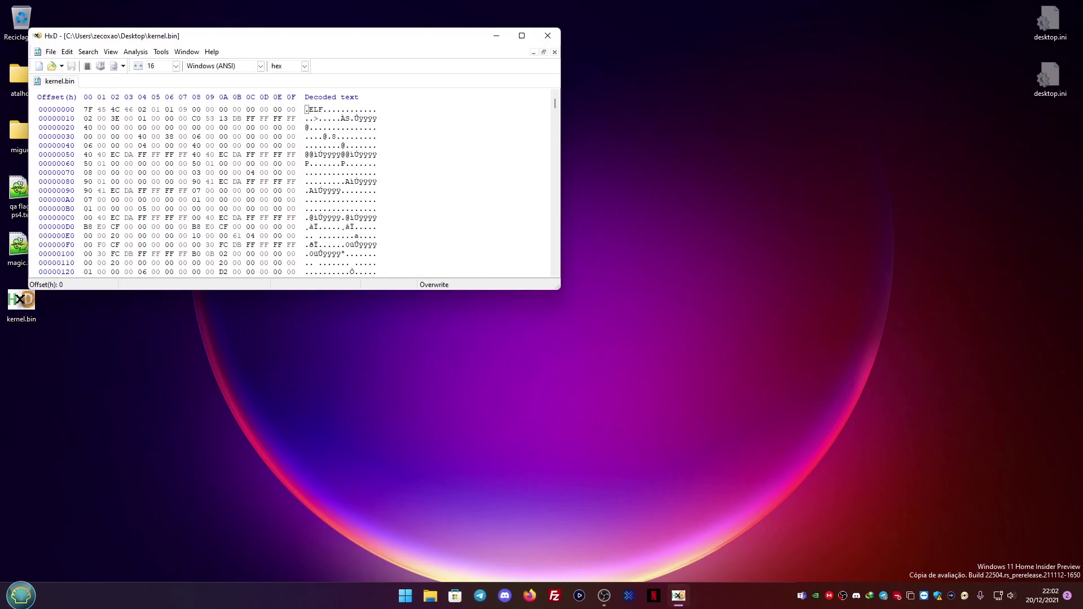
key("ctrl+f")
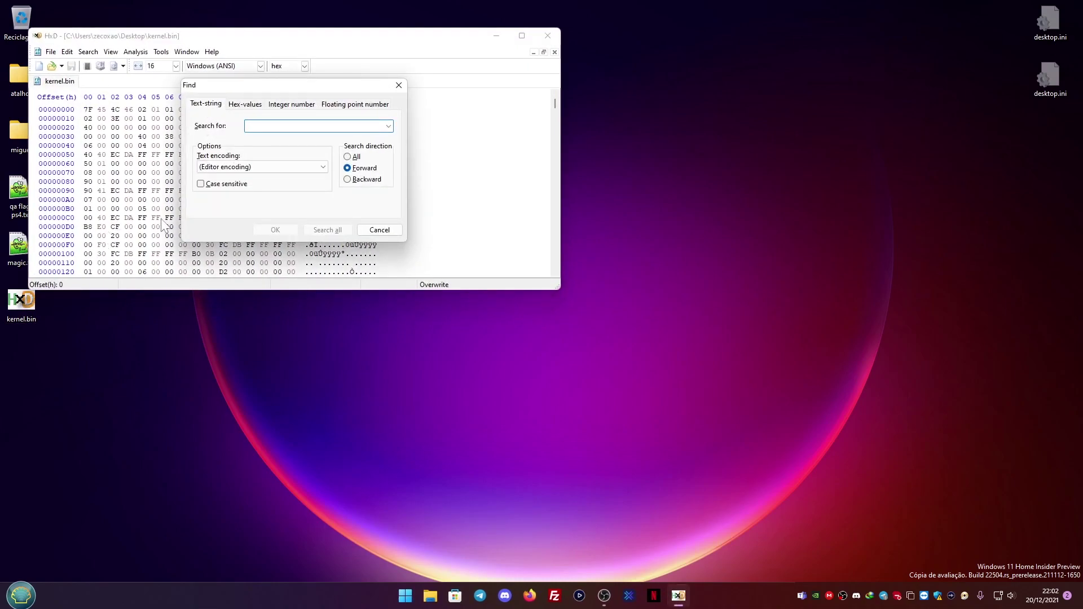
key("ctrl+v")
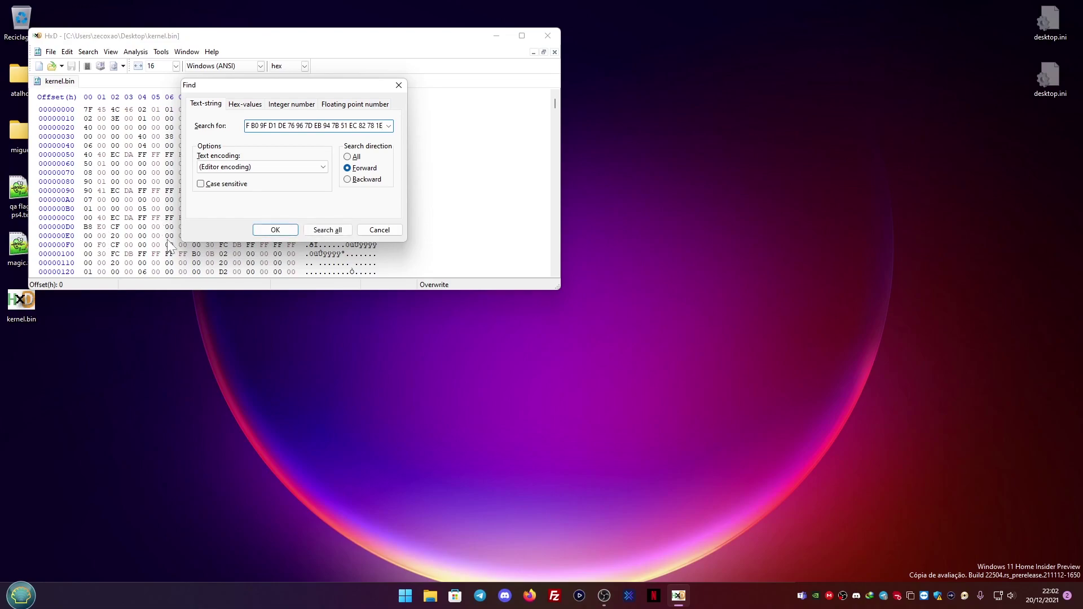
left_click(246, 104)
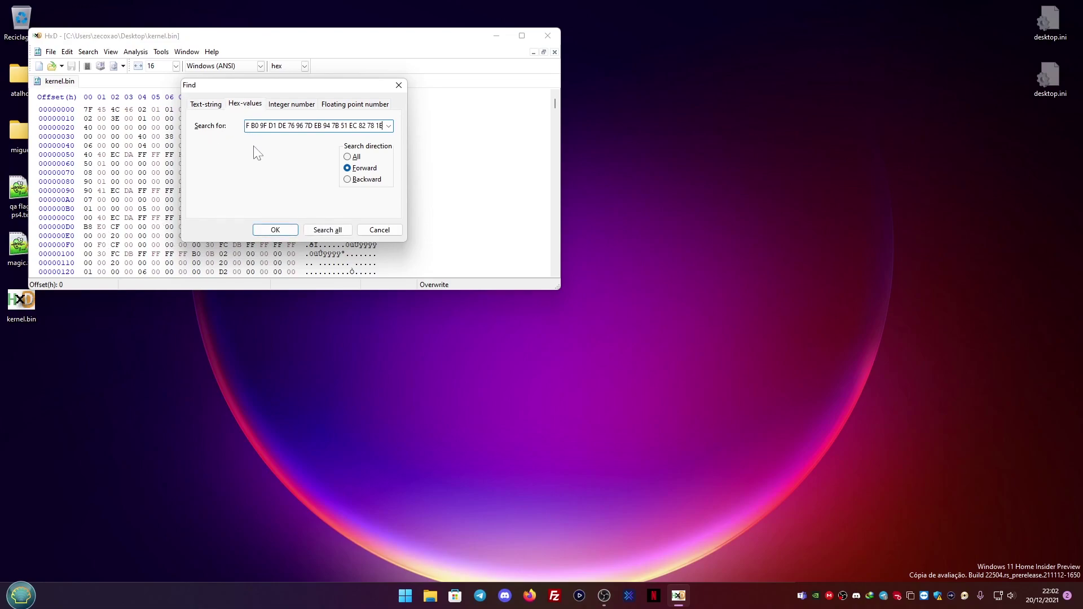
key("Tab")
key("Down")
key("Up")
key("Up")
left_click(283, 229)
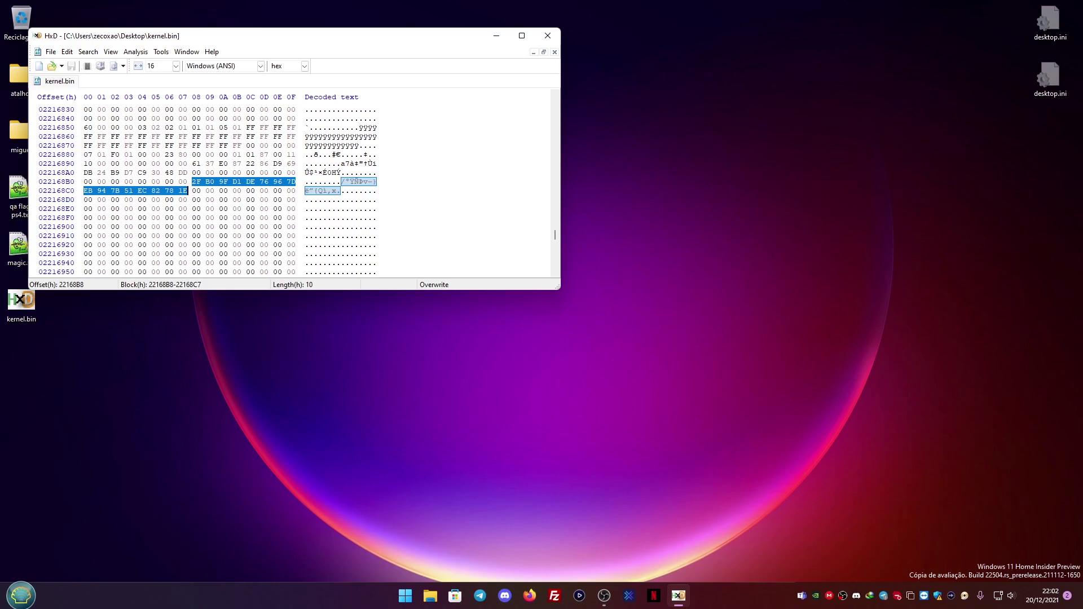
Examine the 16-byte blocks before and after the magic bytes and the first bytes of row 02216880.
left_click_drag(188, 164, 192, 154)
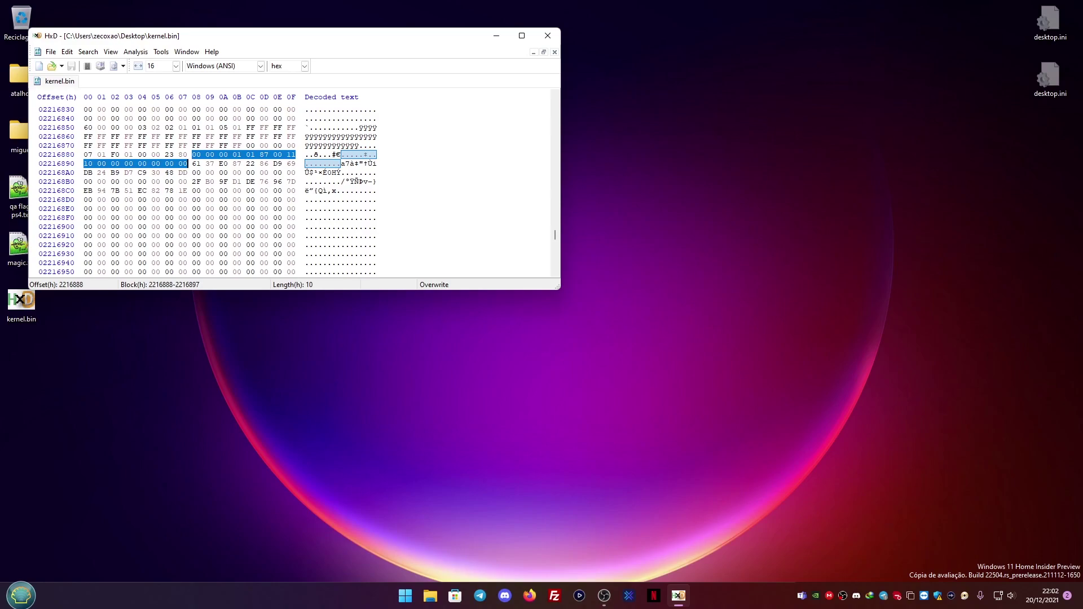
left_click_drag(188, 172, 192, 164)
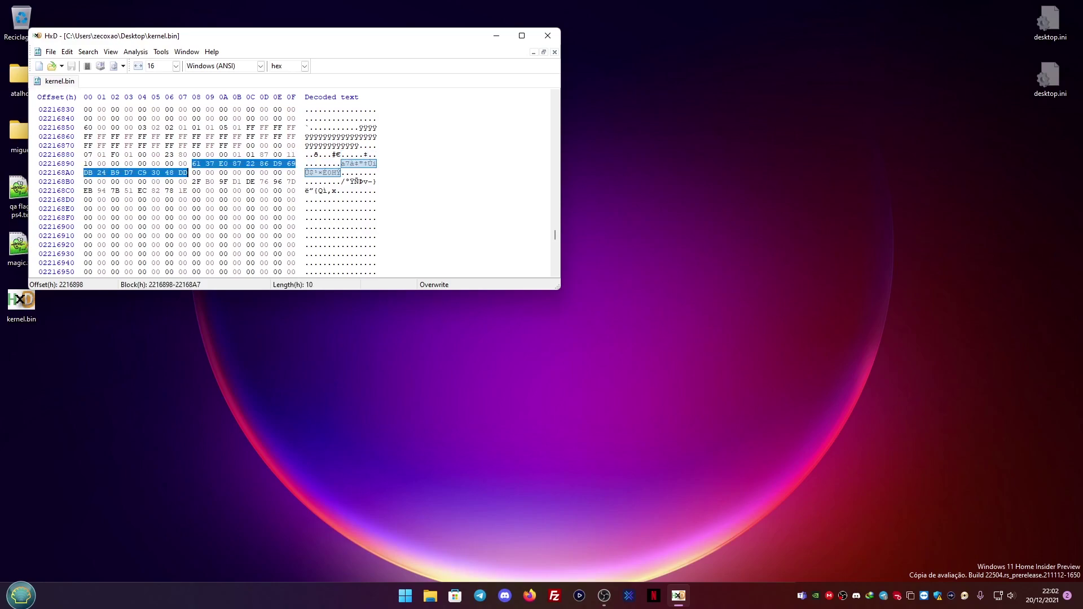
left_click_drag(188, 182, 192, 173)
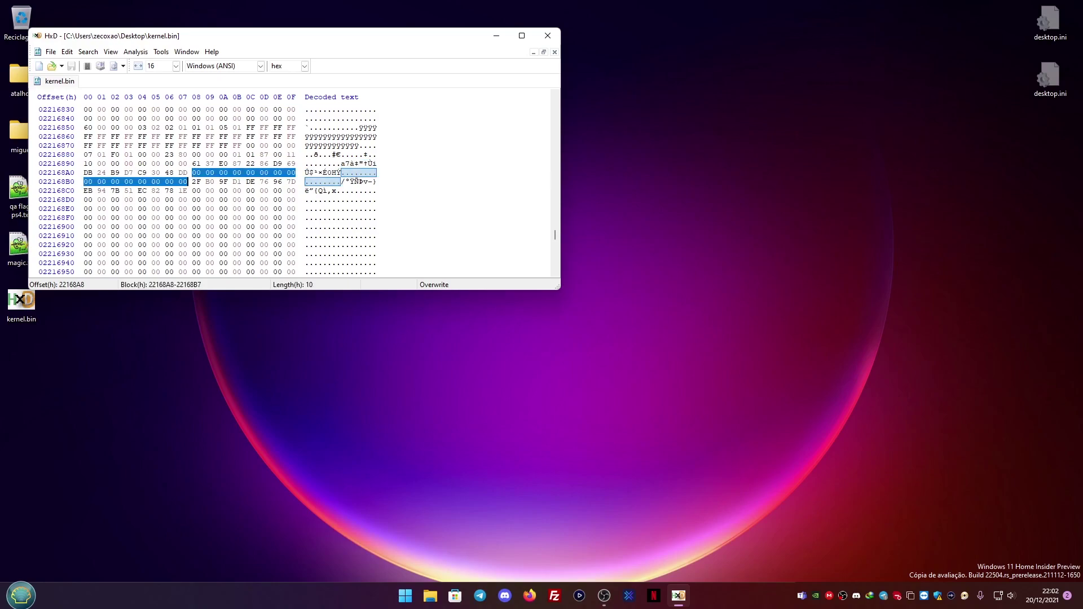
left_click_drag(188, 191, 193, 181)
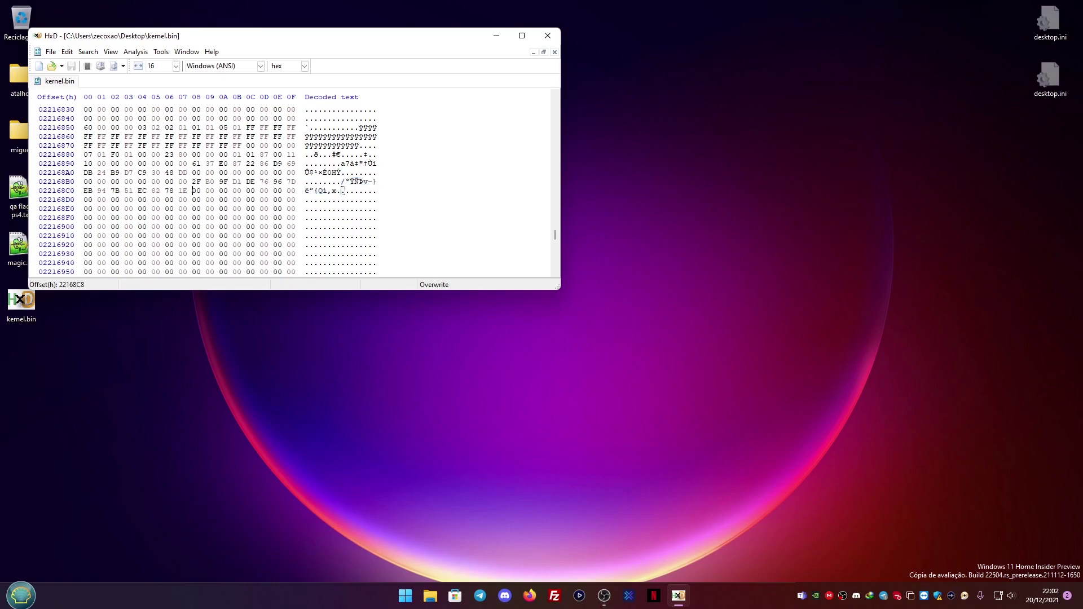
left_click_drag(188, 200, 192, 191)
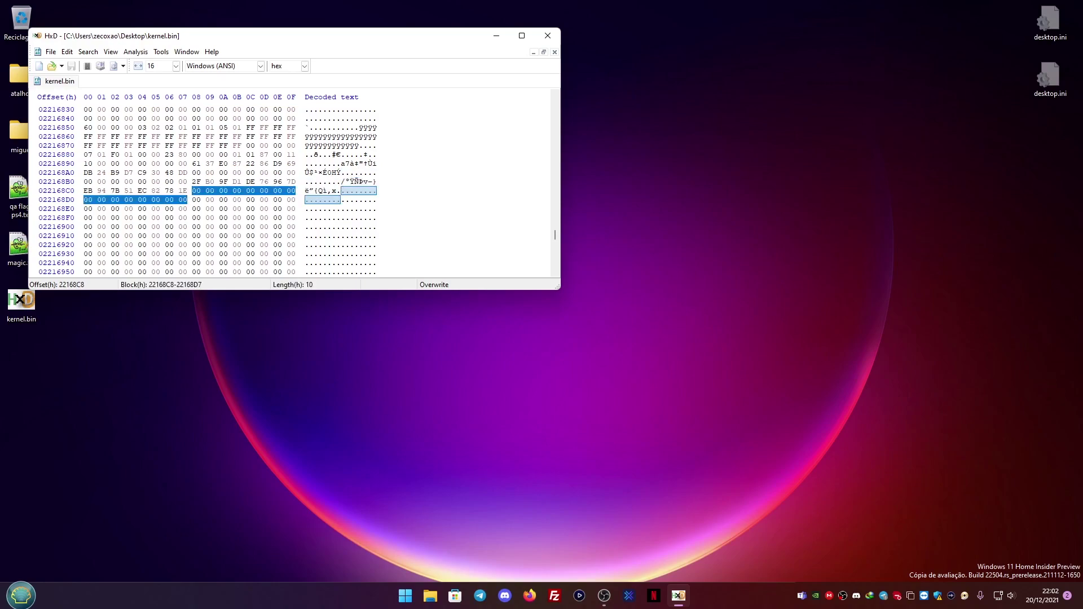
left_click_drag(169, 154, 183, 155)
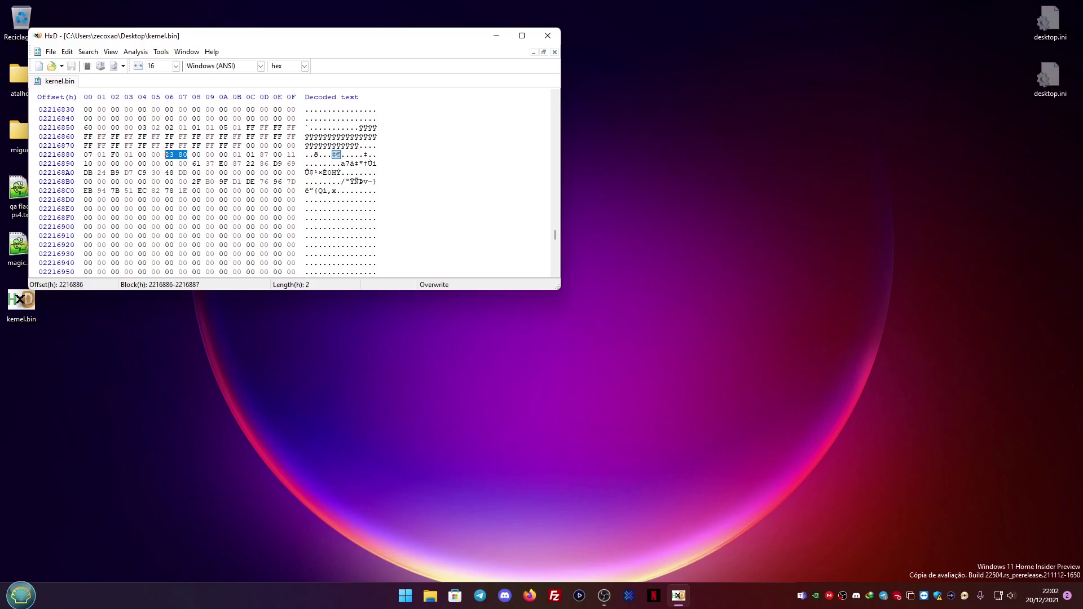
left_click_drag(86, 154, 130, 155)
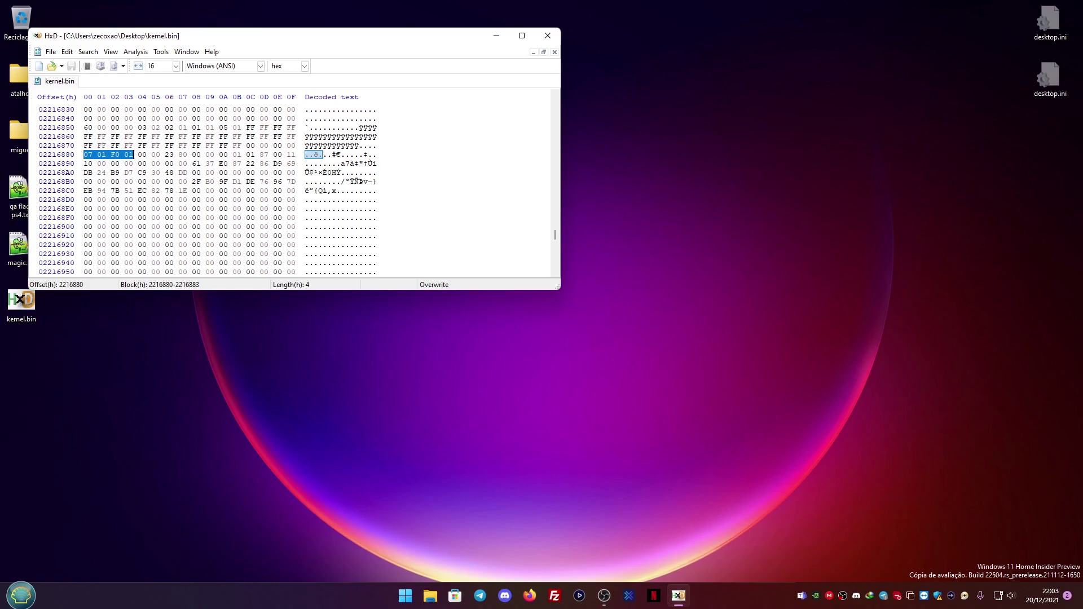
Fill the 16-byte block 22168A8-22168B7, directly before the magic bytes, with hex value ff.
key("F3")
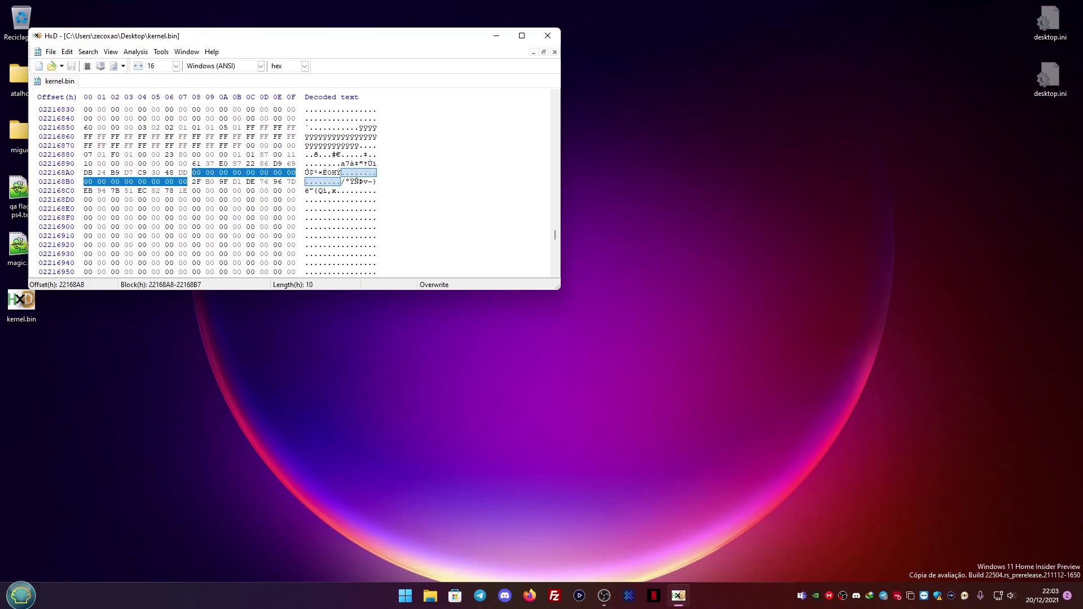
right_click(198, 173)
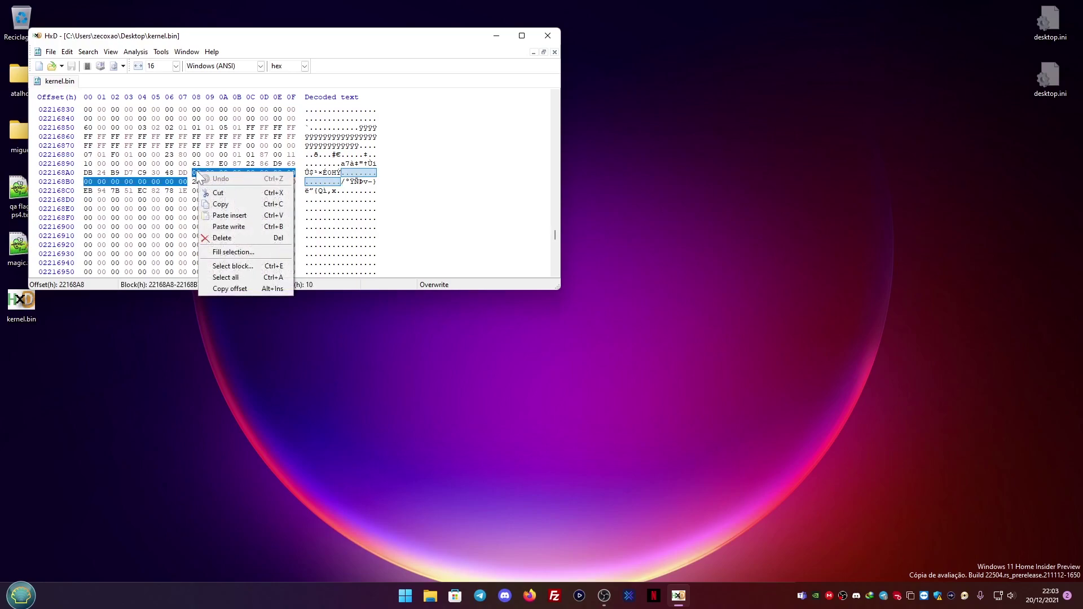
left_click(239, 252)
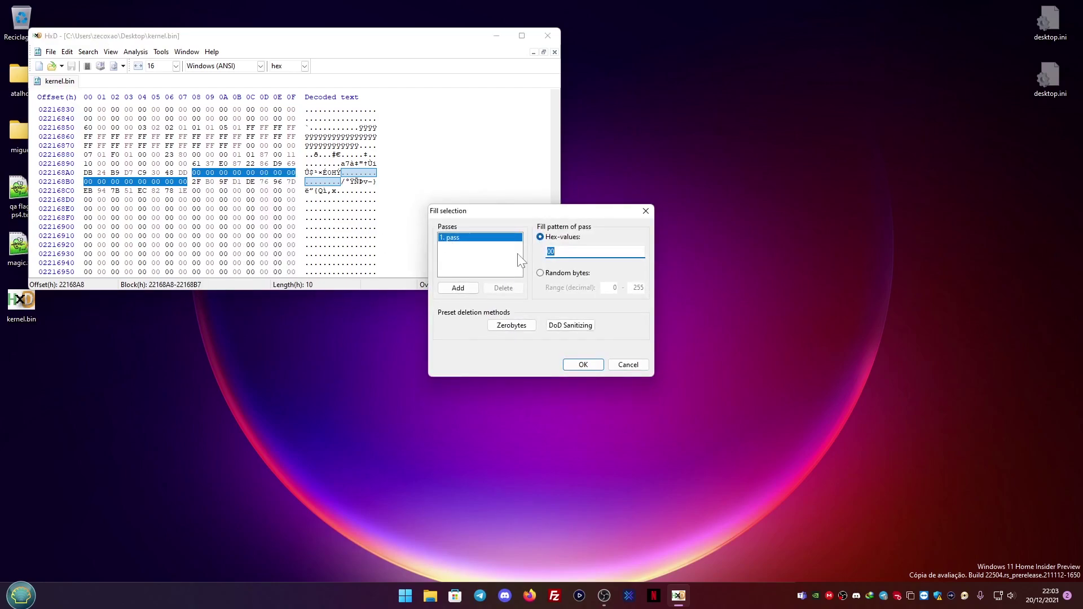
type("ff")
left_click(582, 364)
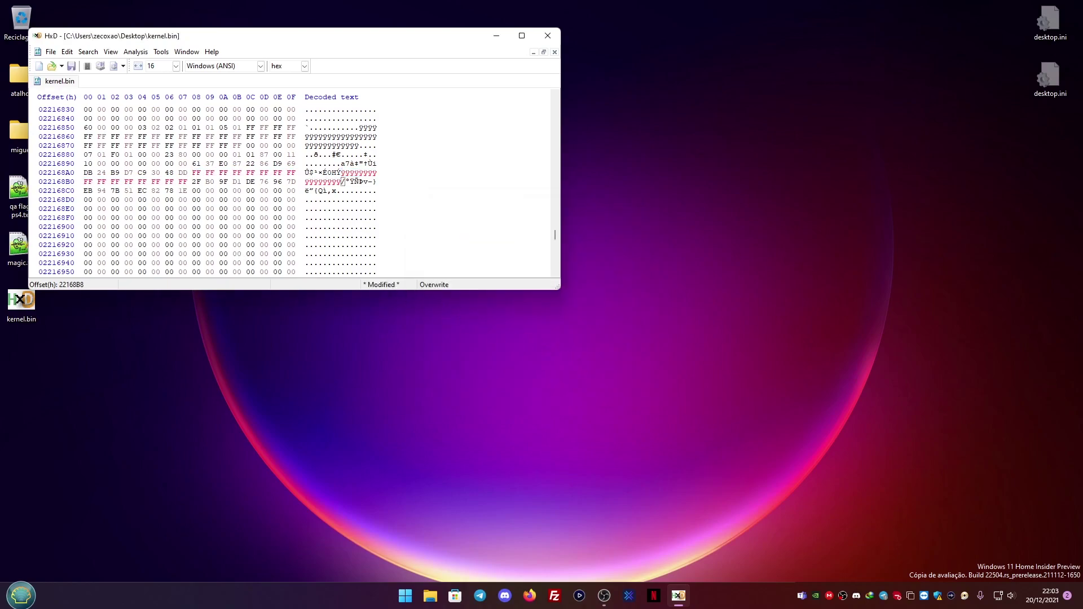
Fill the 16-byte block 22168C8-22168D7, directly after the magic bytes, with hex value ff.
key("shift+Up")
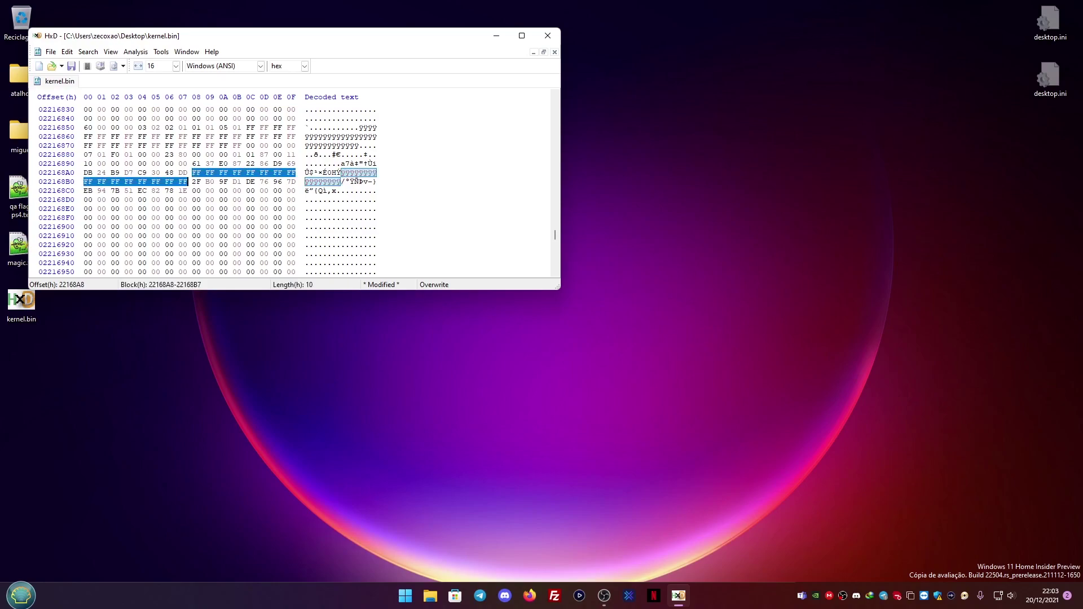
key("Down")
key("Down")
key("Down")
key("shift+Up")
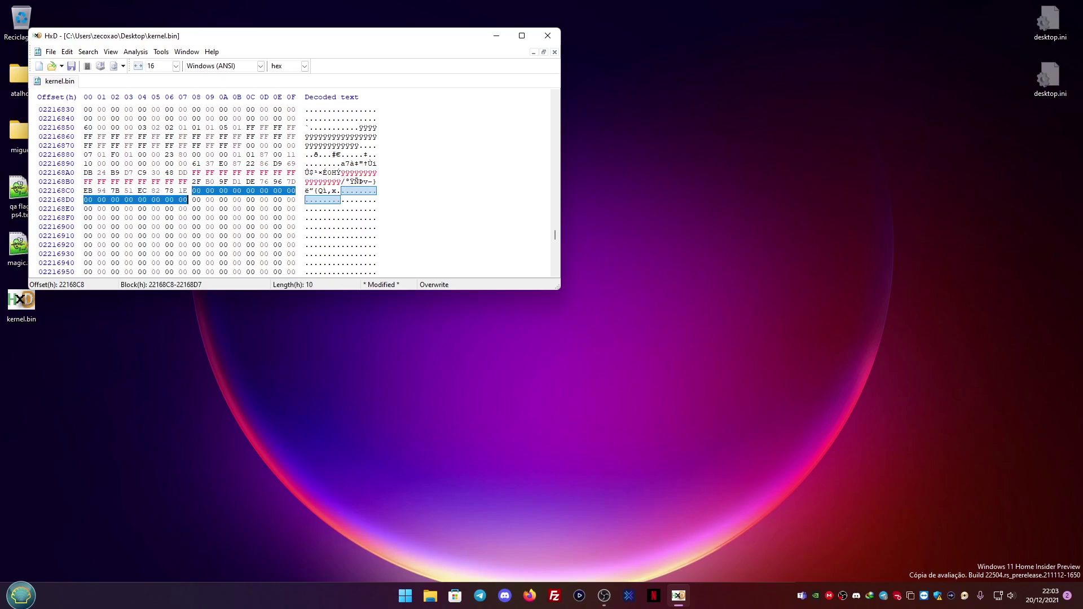
right_click(211, 190)
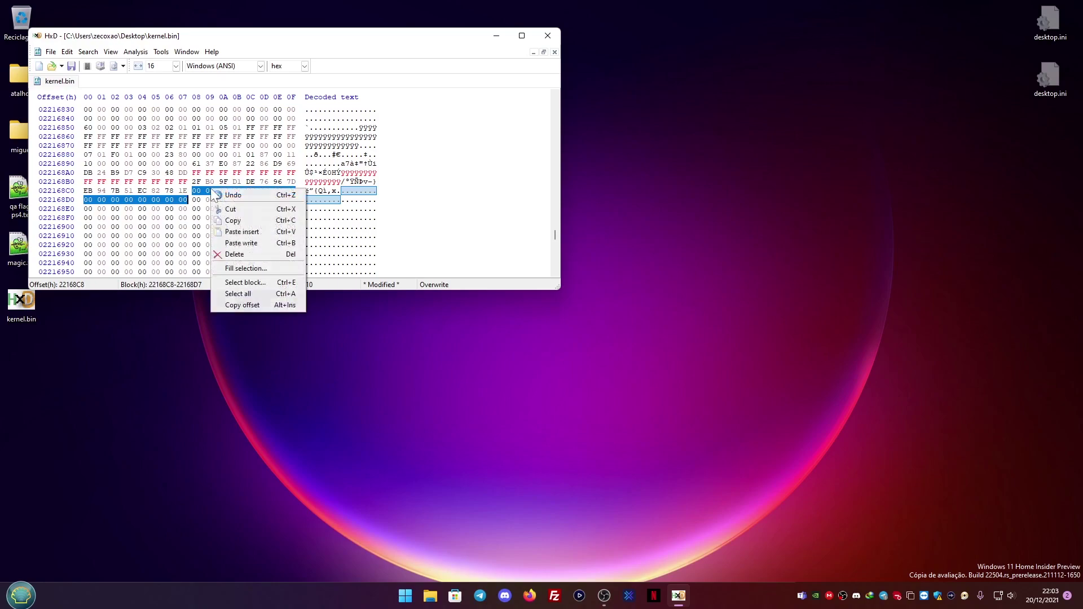
left_click(257, 269)
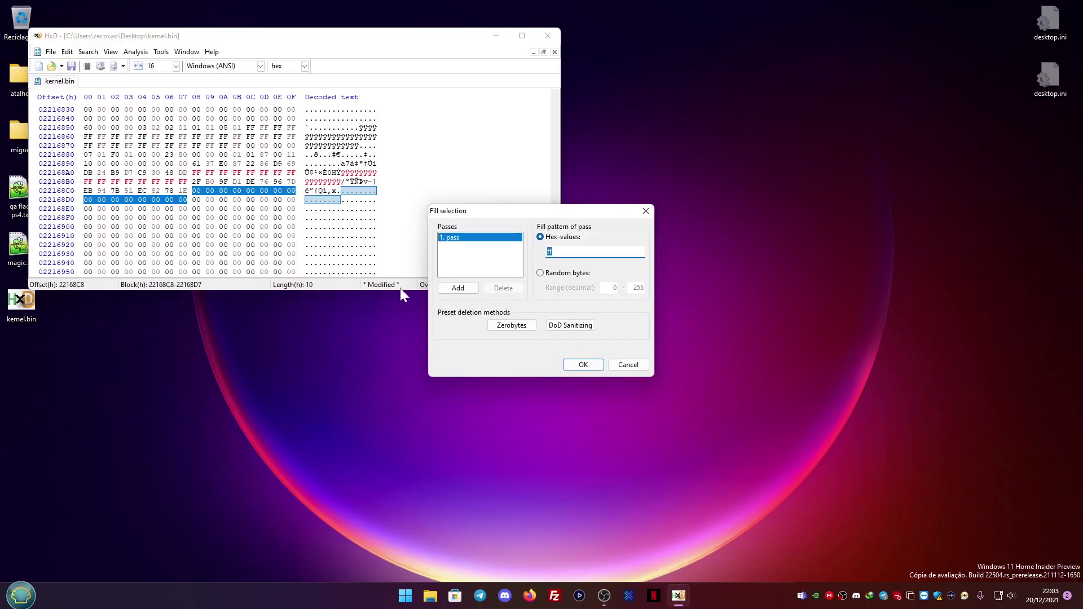
left_click(587, 365)
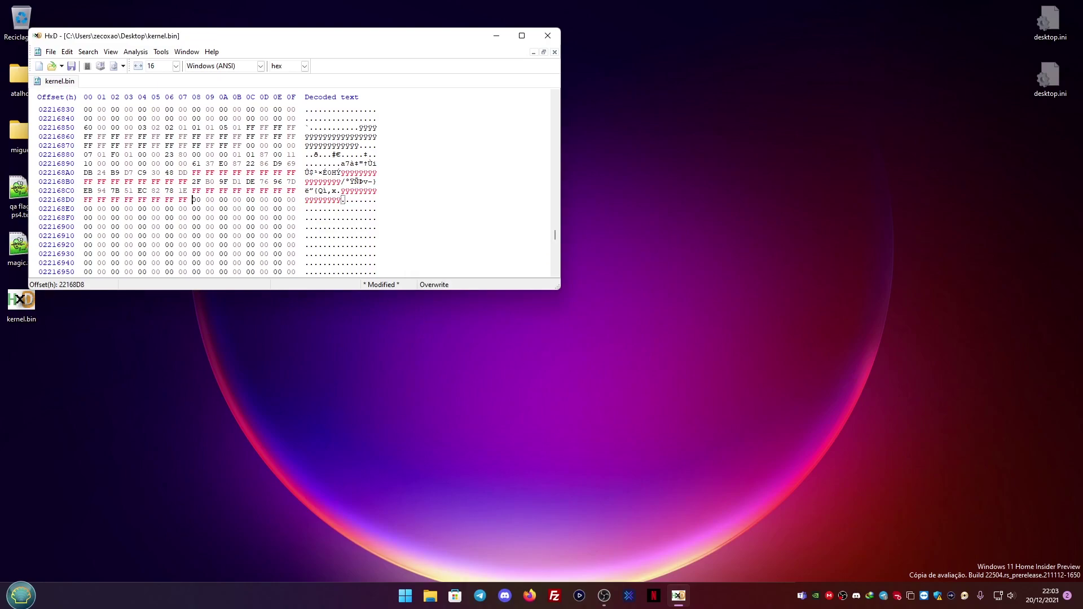
Highlight the two filled blocks around the magic bytes again and close kernel.bin without saving the changes.
key("shift+Up")
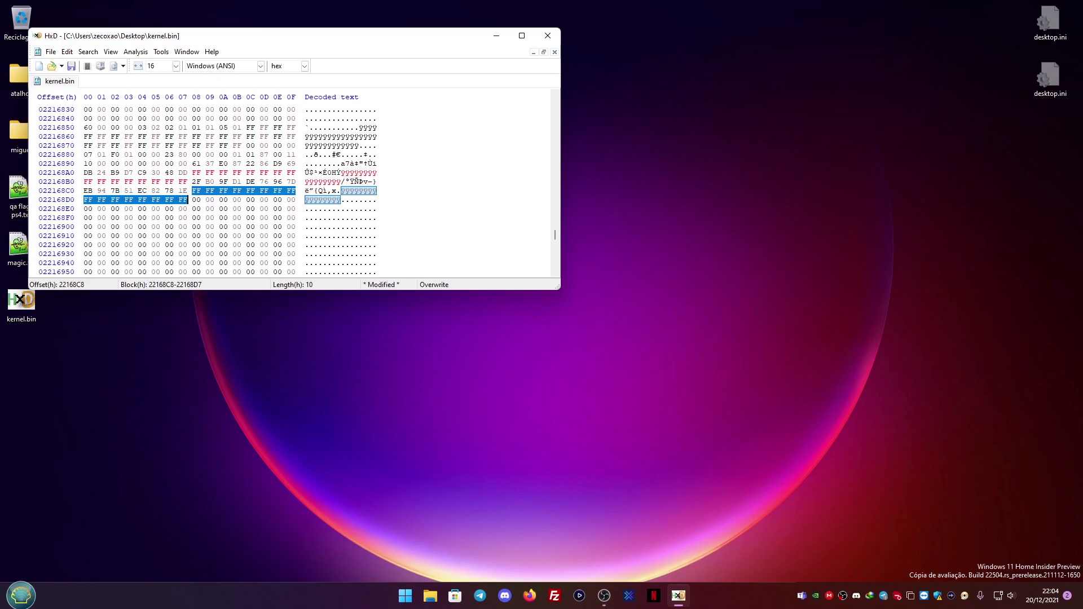
key("F3")
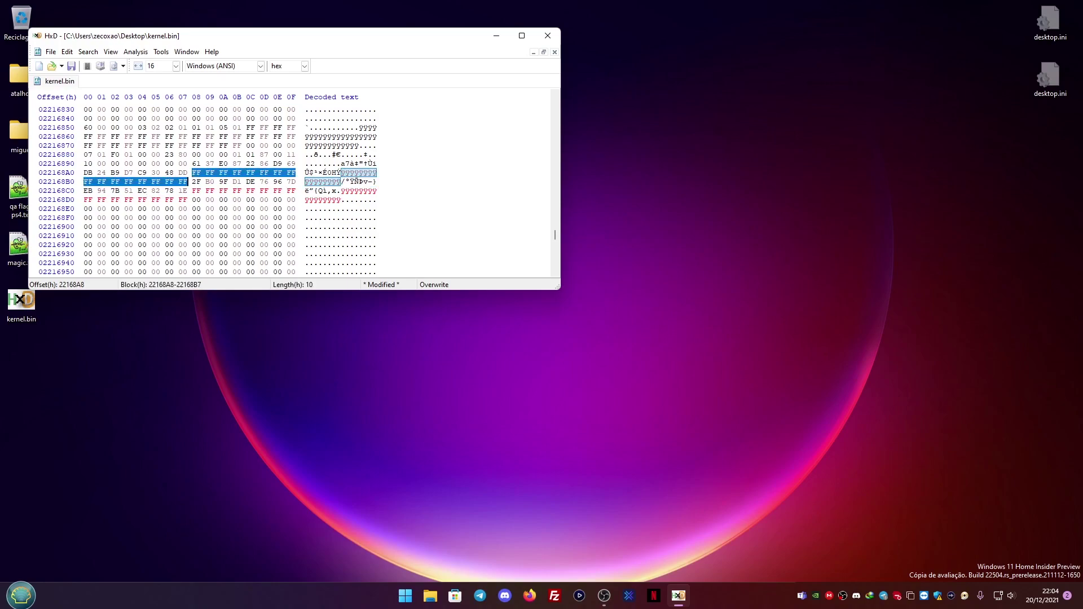
key("F3")
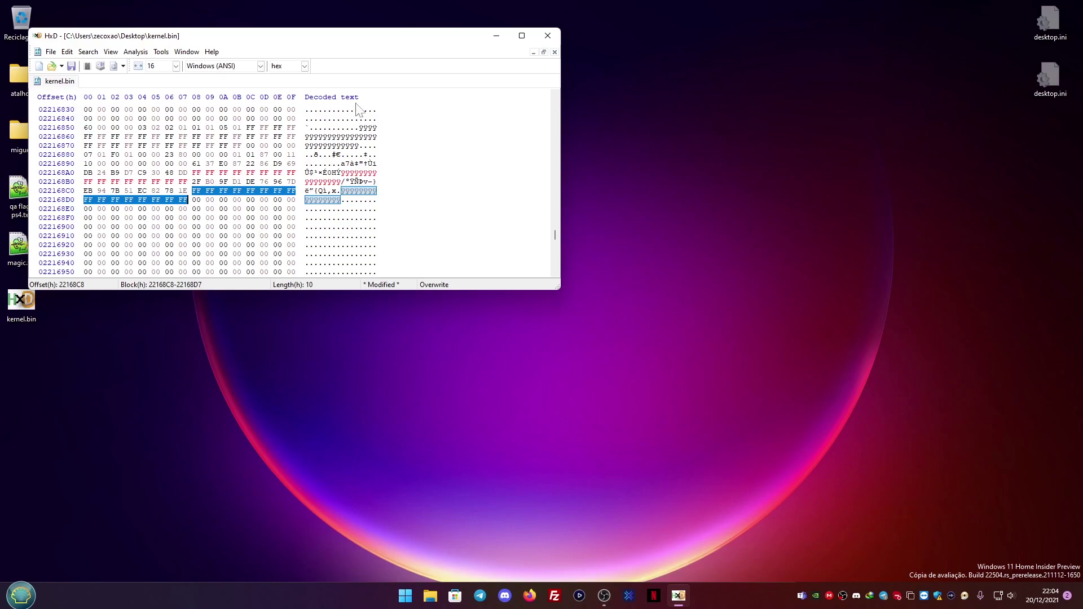
left_click(548, 35)
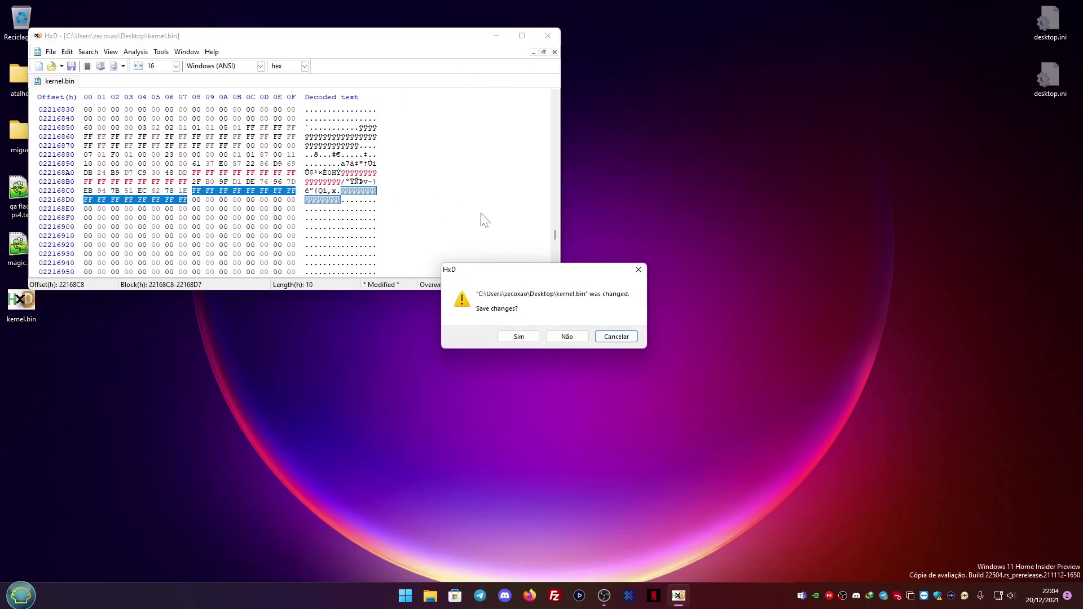
left_click(567, 337)
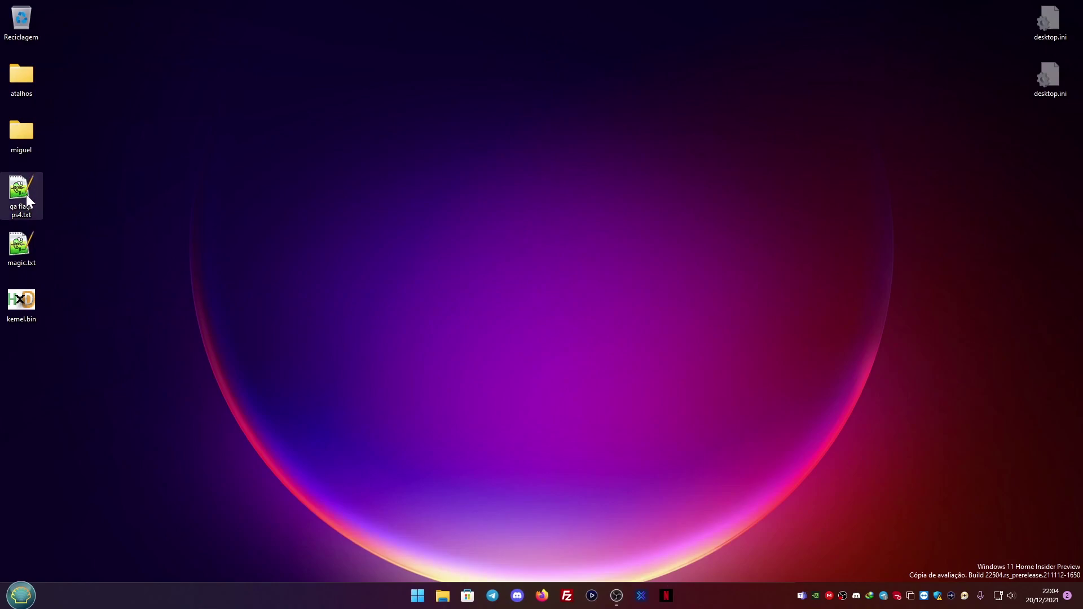
Open qa flags ps4.txt in Notepad++ and examine the flagged updater line with its qa_flags[0] reference.
double_click(26, 194)
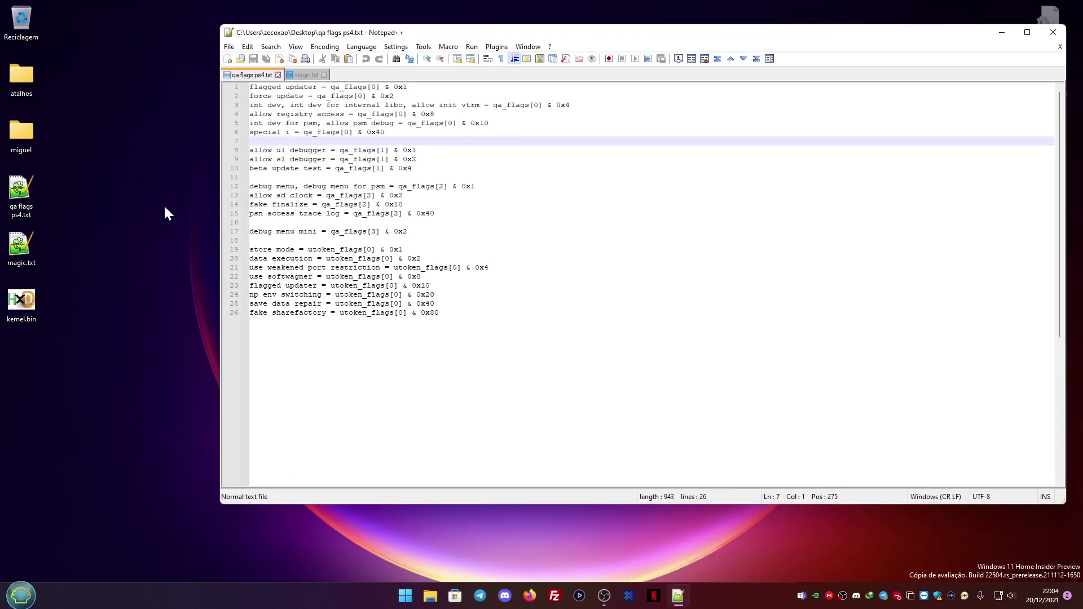
left_click_drag(407, 87, 249, 87)
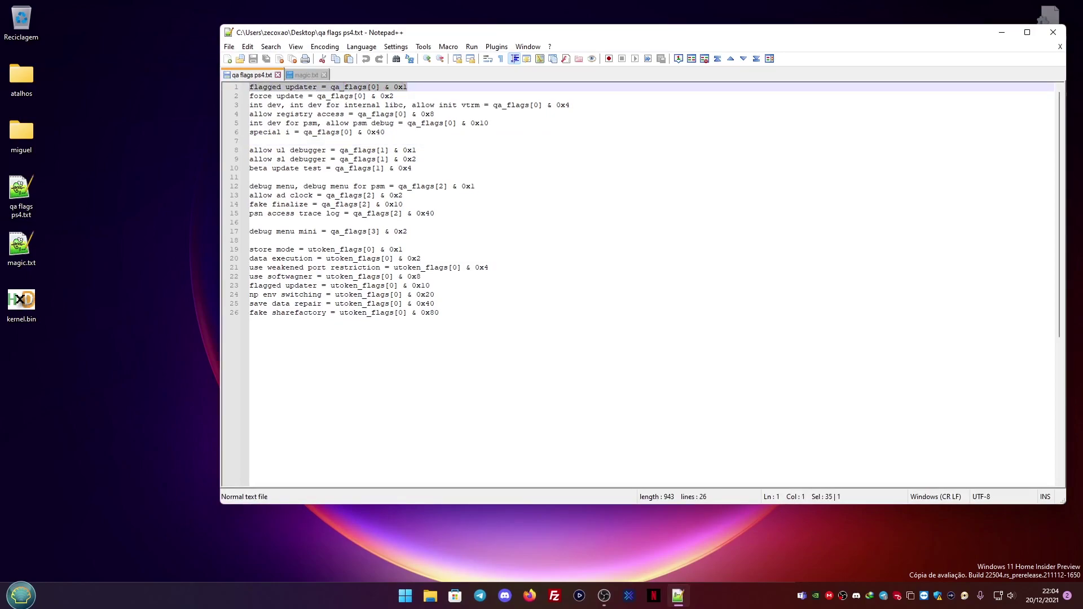
left_click(331, 87)
left_click_drag(331, 87, 380, 87)
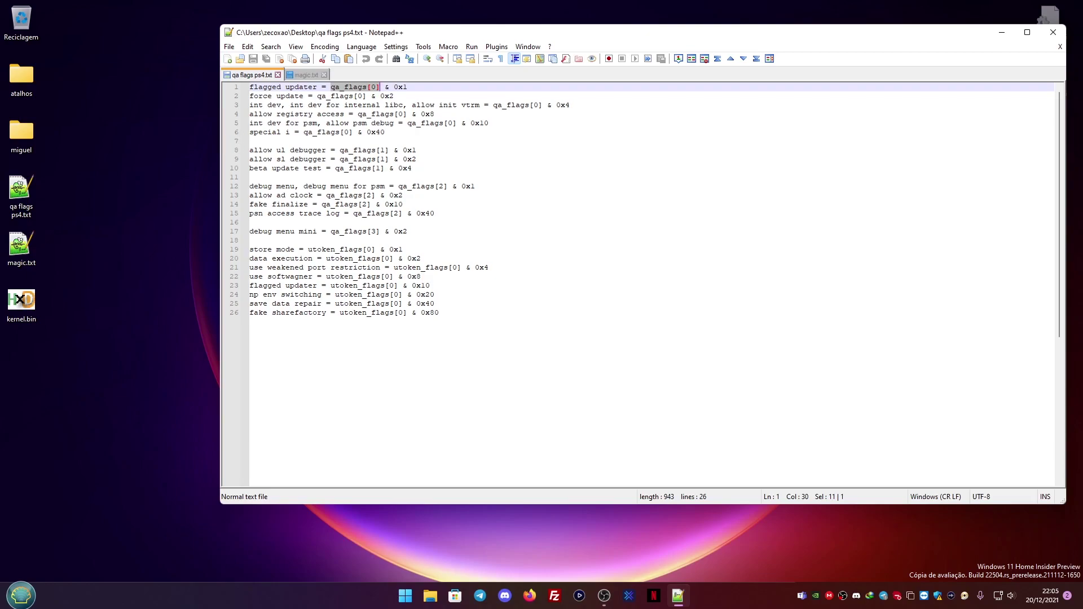
left_click(406, 87)
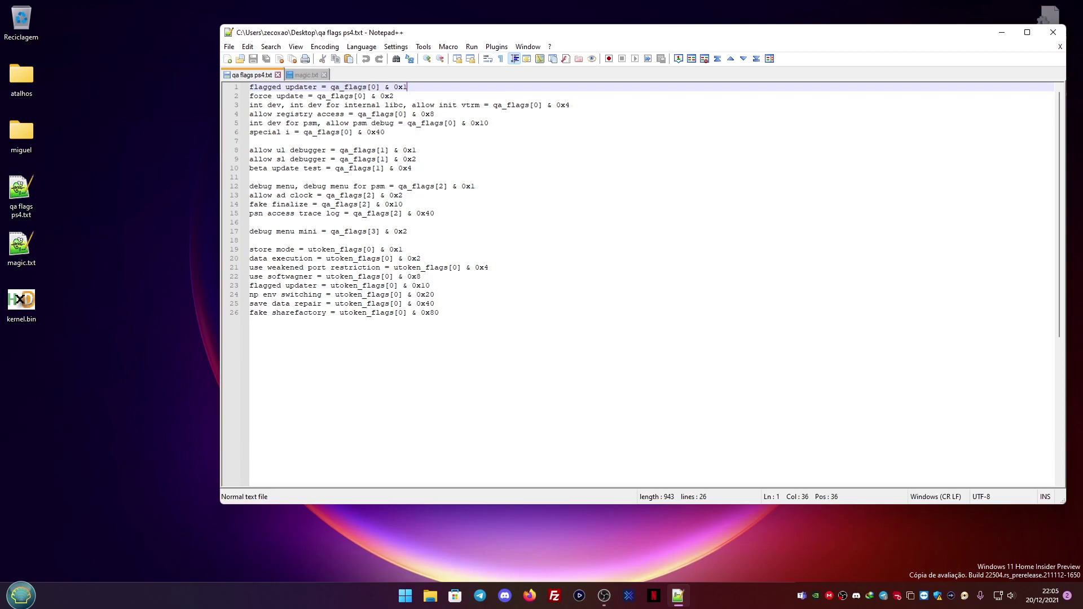